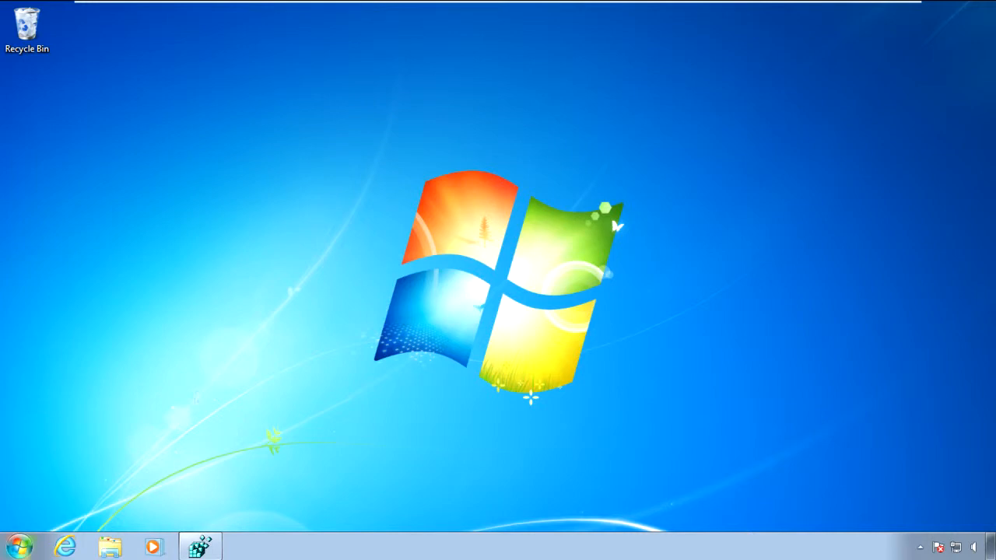
Launch RealPlayer on the Windows 7 machine and open its preferences
click(18, 546)
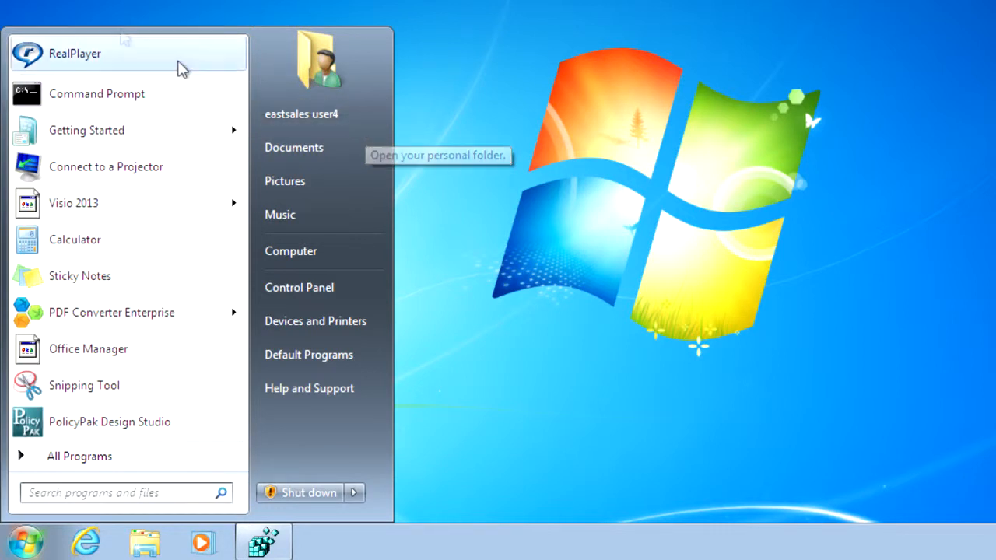
click(124, 55)
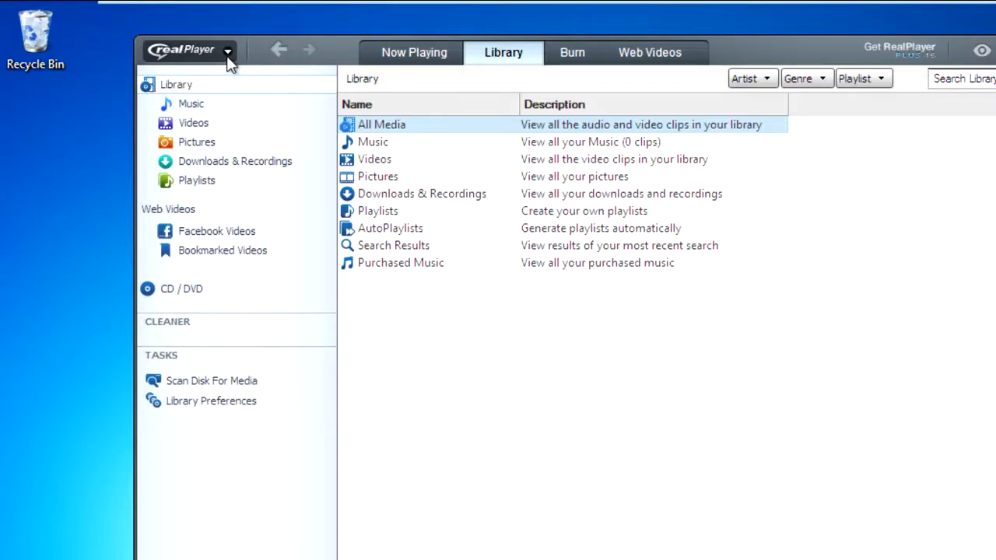
click(228, 53)
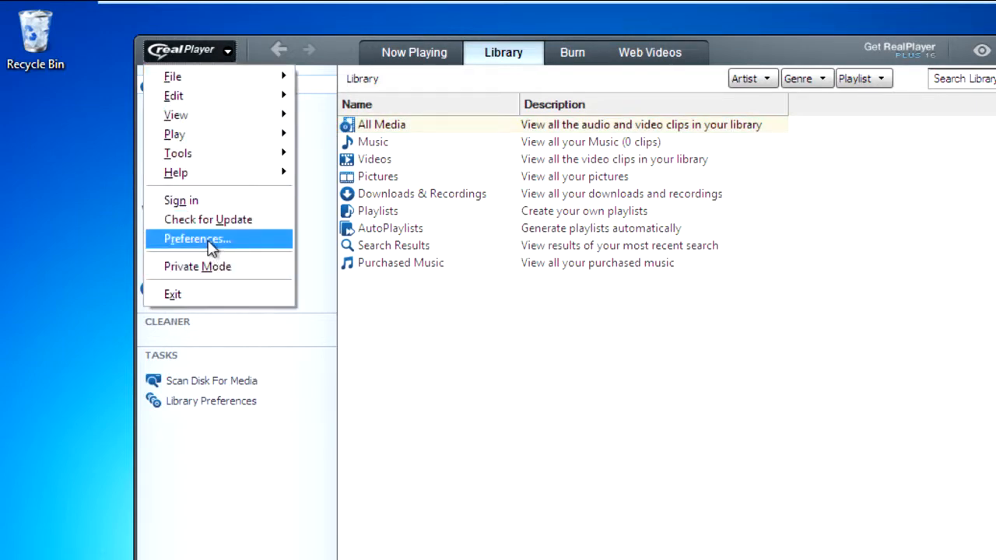
click(210, 242)
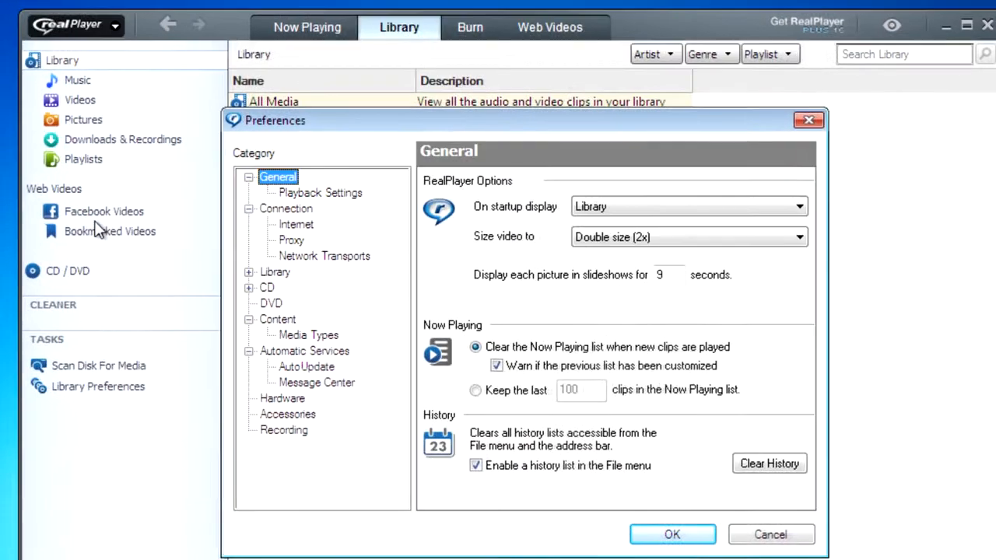
Review RealPlayer's Media Types, Internet and Network Transports preferences, then cancel the dialog and close the player
click(290, 338)
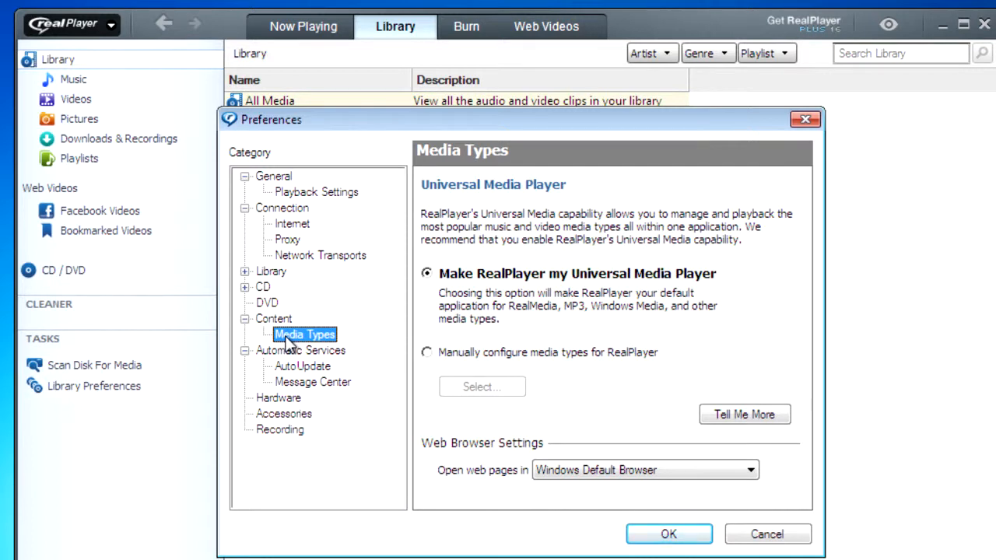
click(298, 231)
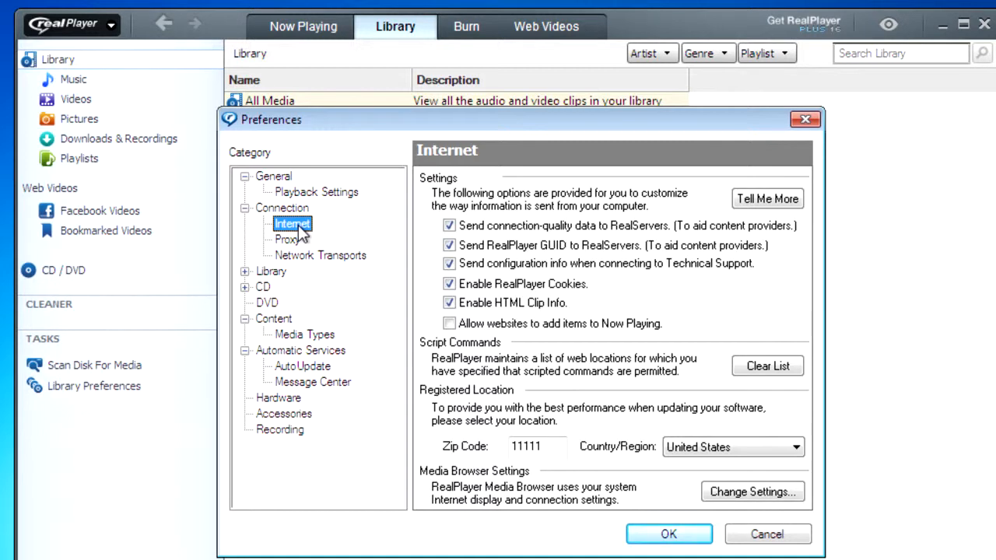
click(302, 257)
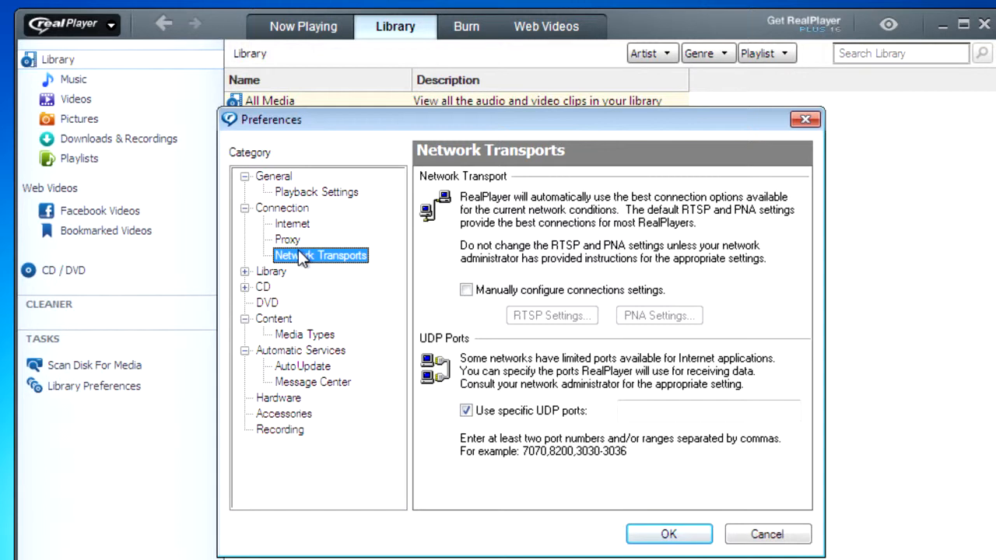
click(796, 536)
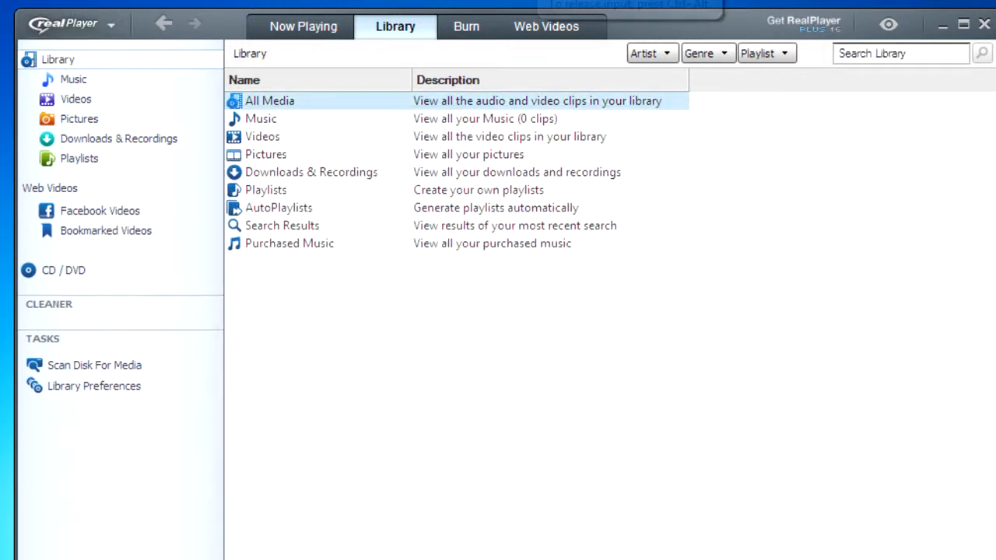
click(984, 26)
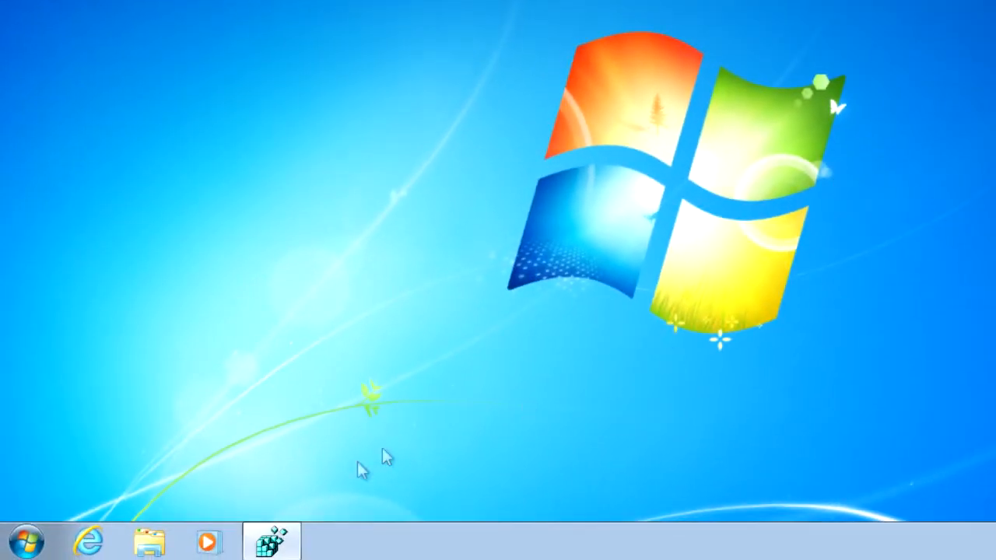
In Registry Editor, set the default value of RealPlayer's ExternalTrackAdds preference key to 1
click(284, 528)
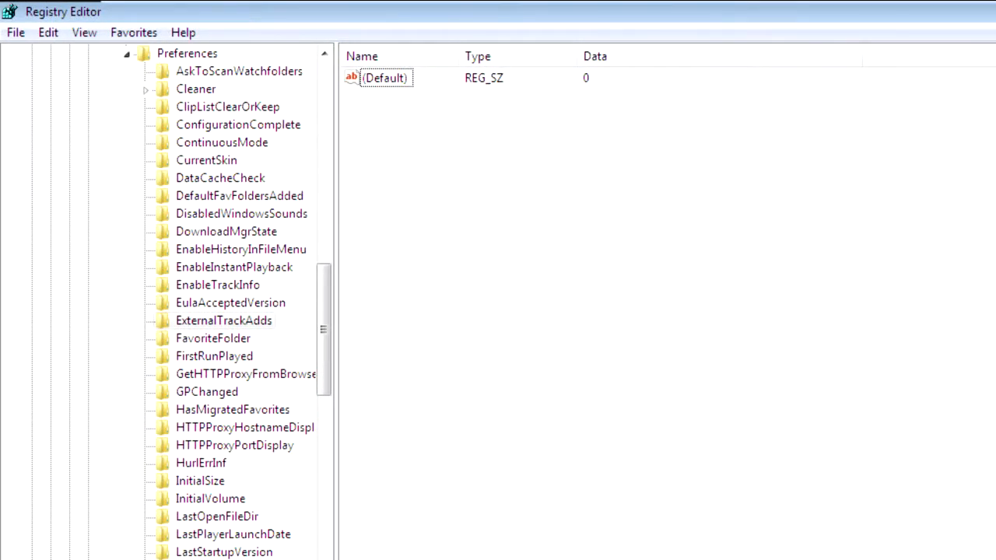
double_click(401, 85)
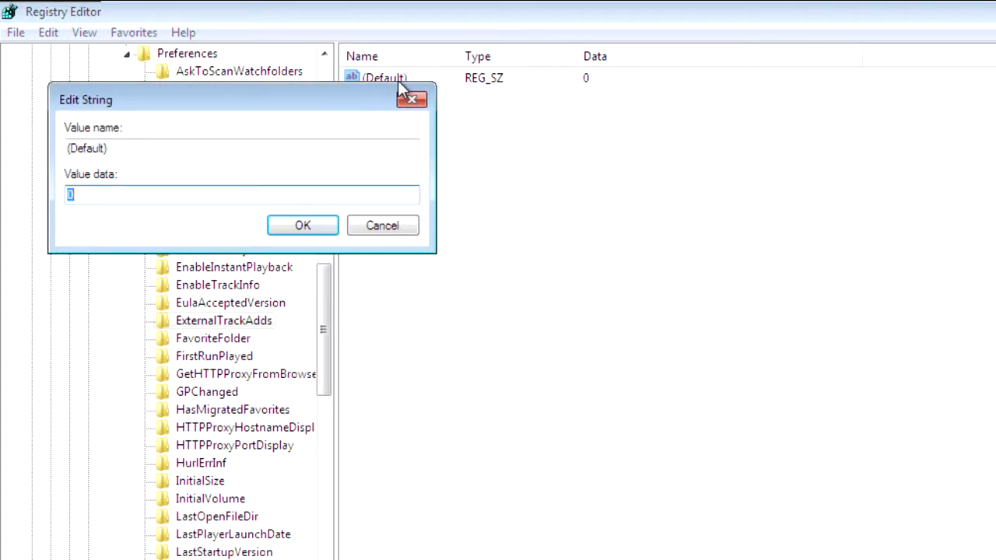
text(1)
key(Return)
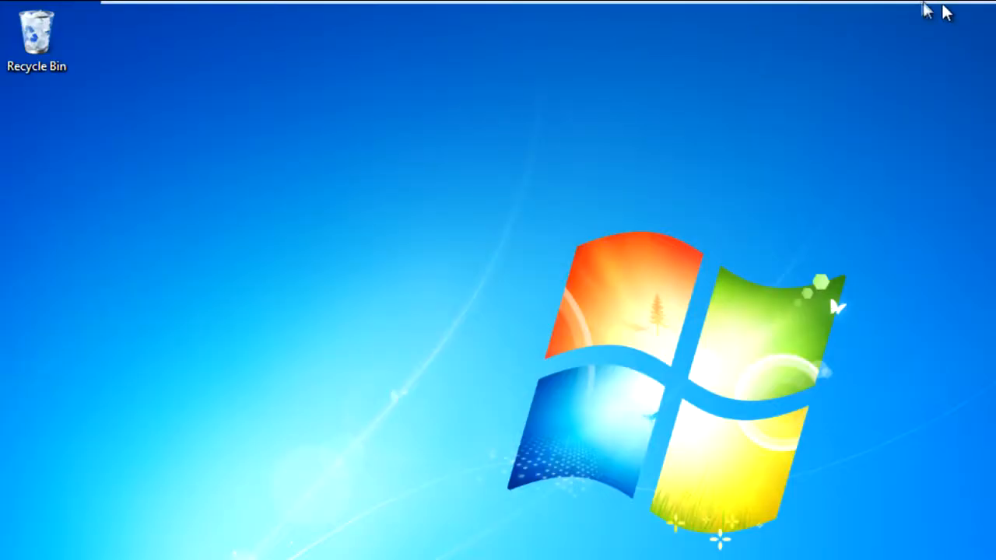
Switch to the Windows Server 2008 R2 virtual machine and create a GPO named "Lockdown RealPlayer" linked to East Sales Users
mouse_move(922, 7)
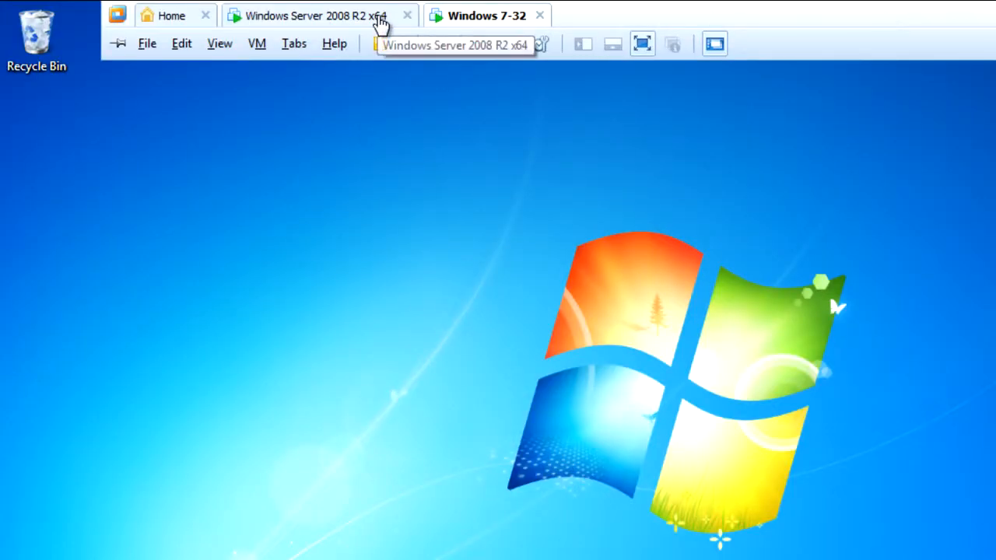
click(380, 24)
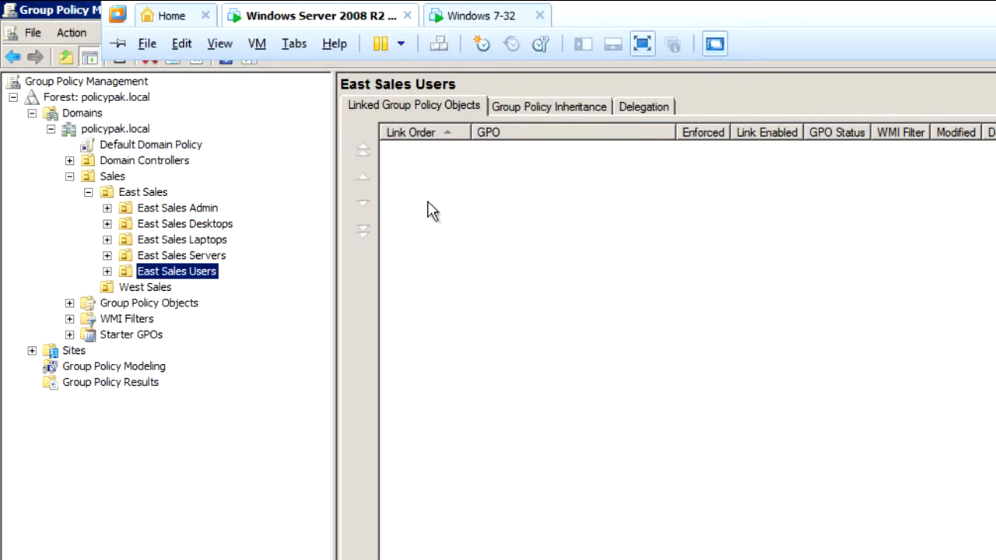
right_click(216, 278)
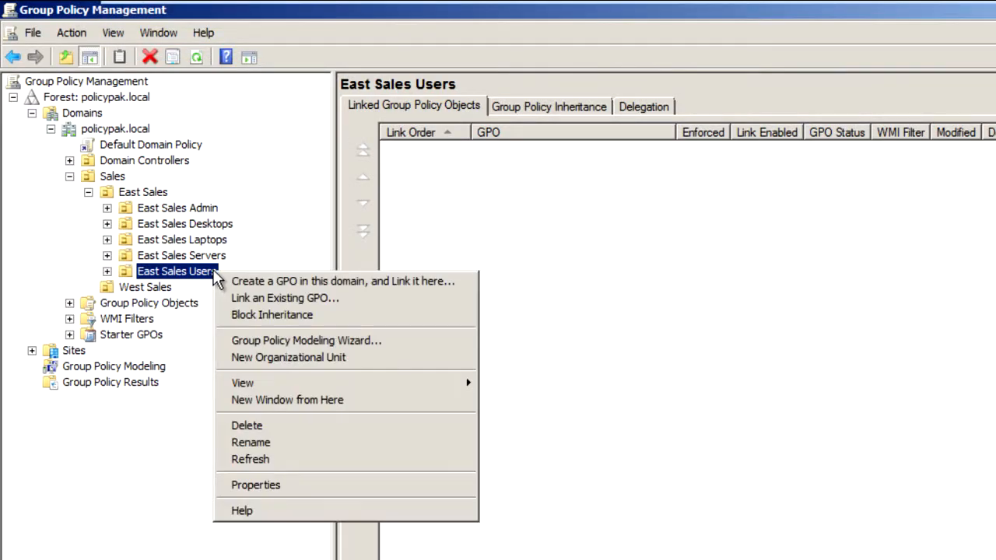
click(317, 281)
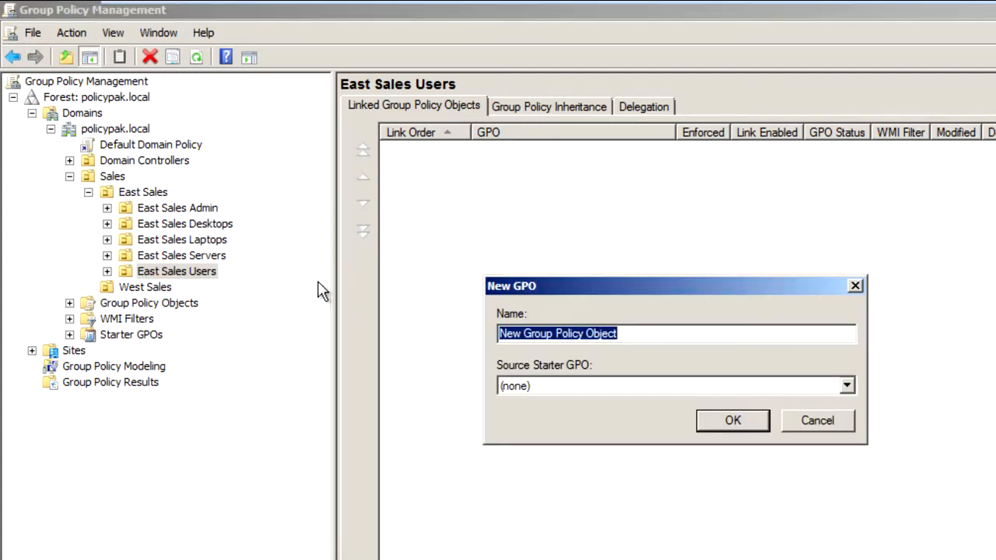
text(Lockdown RealPlayer)
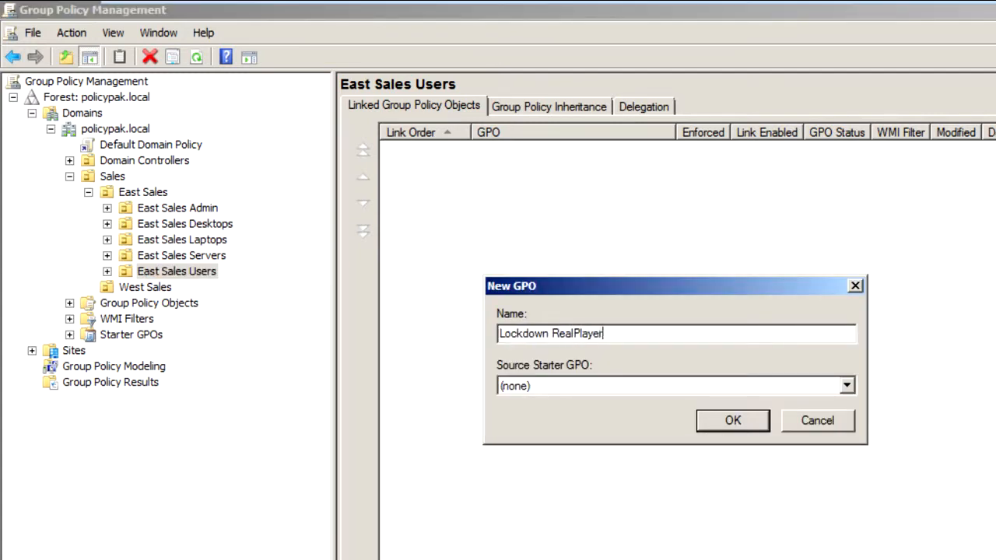
key(Return)
Open the Lockdown RealPlayer GPO for editing in a maximized Group Policy Management Editor
click(650, 152)
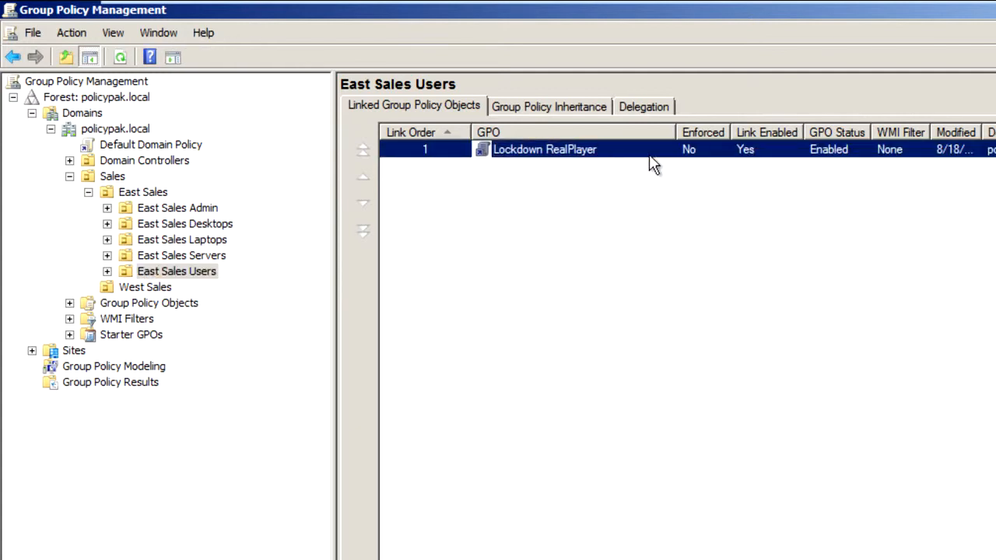
right_click(649, 154)
click(693, 164)
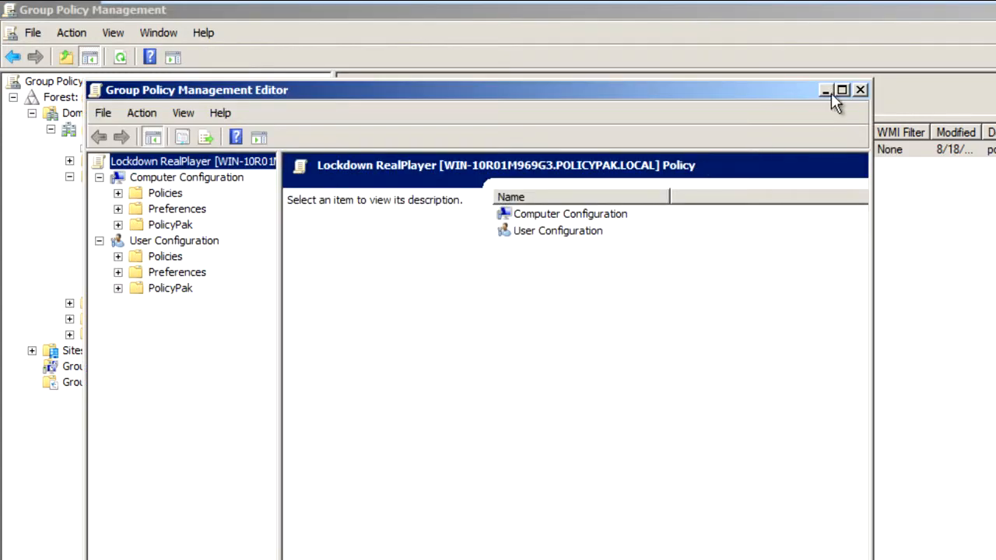
click(842, 92)
Add a PolicyPak for RealPlayer configuration to the PolicyPak Applications under User Configuration
click(32, 208)
click(102, 226)
right_click(102, 225)
mouse_move(134, 240)
mouse_move(139, 178)
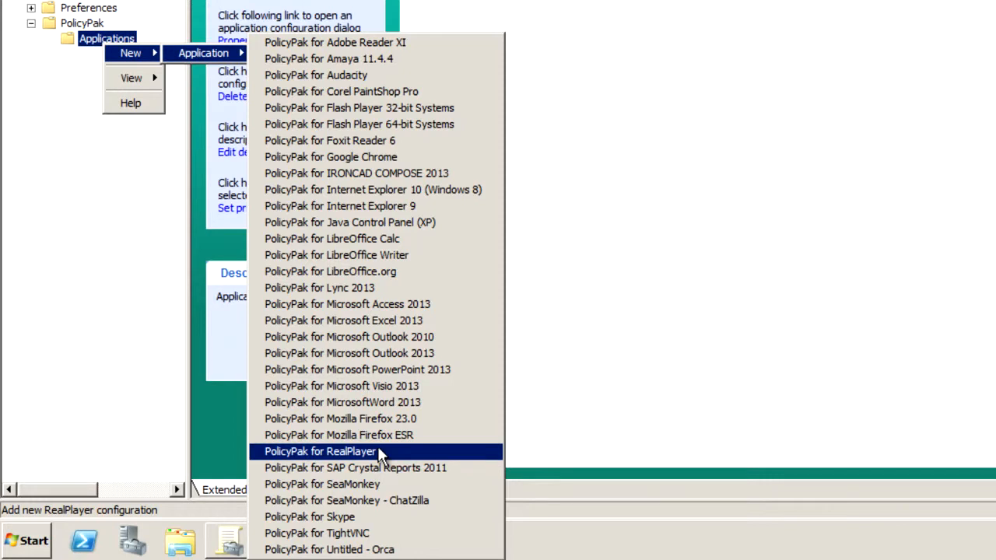
click(379, 451)
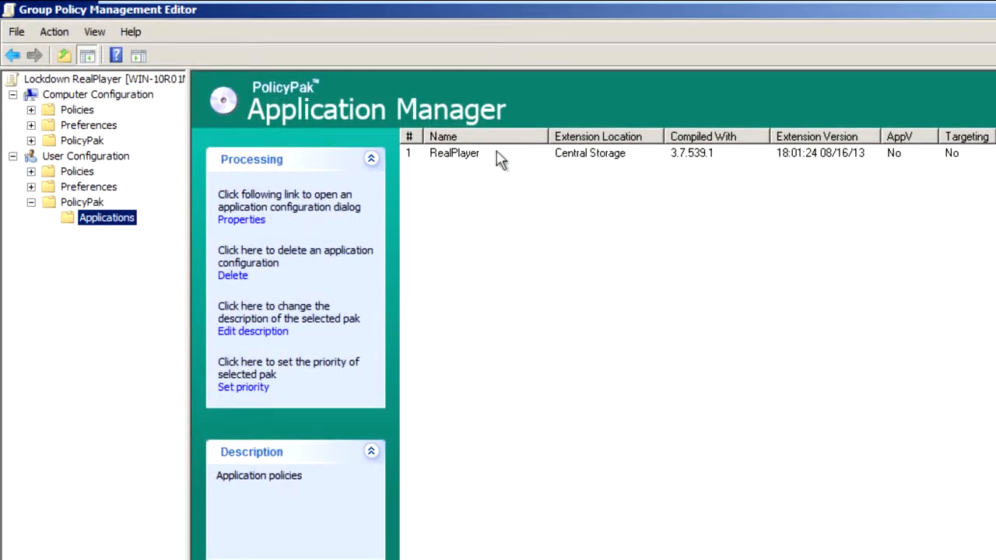
Open the RealPlayer policy entry and turn off automatic download and installation of important updates
double_click(491, 153)
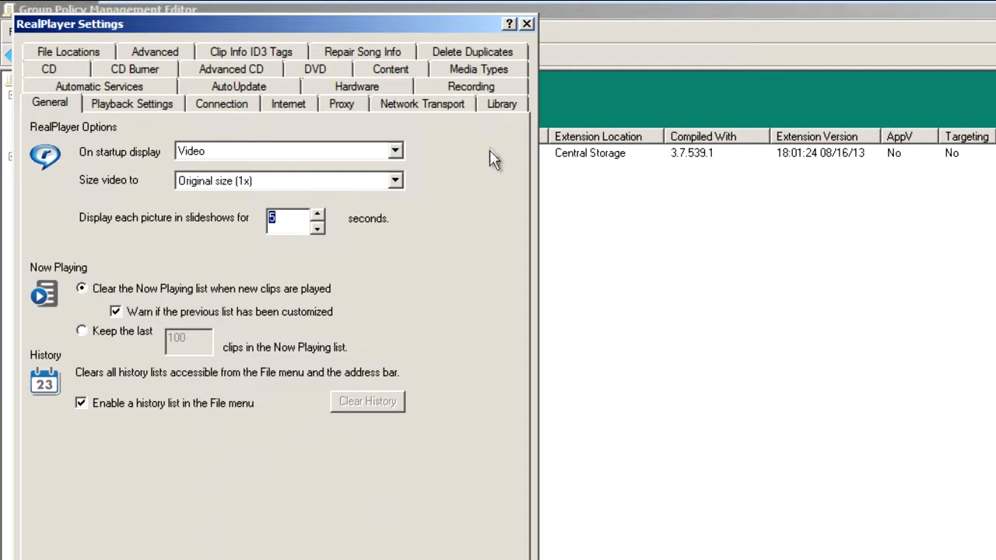
drag(427, 25, 613, 48)
click(456, 104)
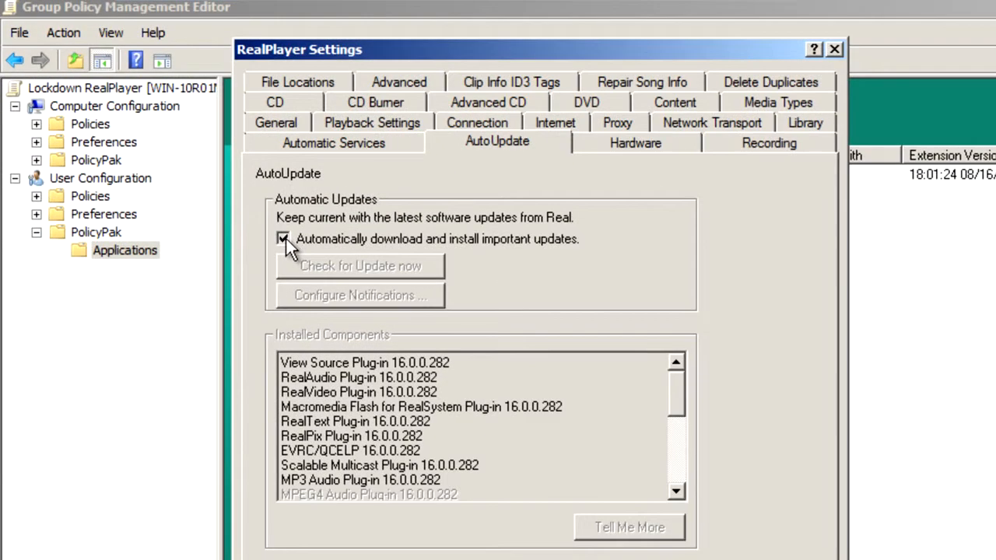
click(249, 214)
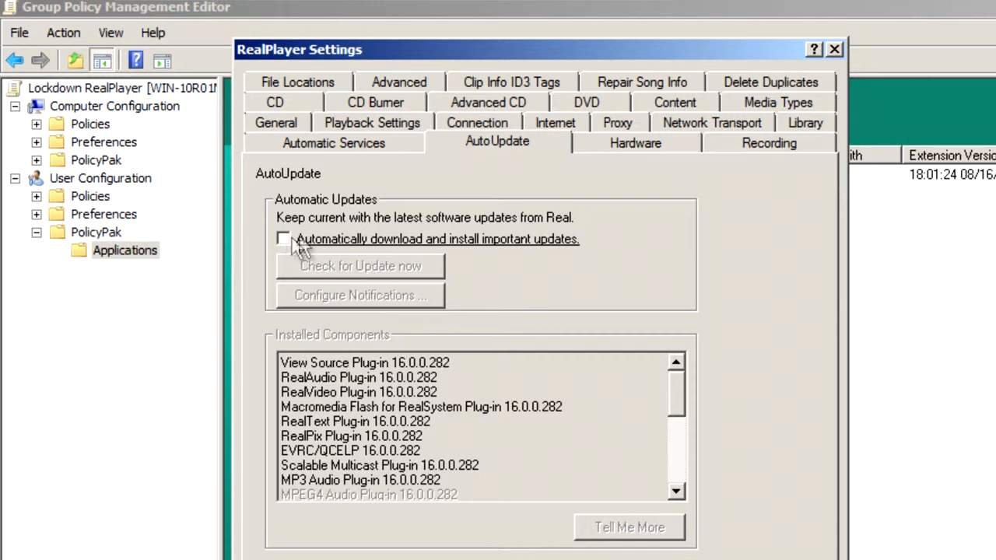
Enable the use of specific UDP ports in the network transport settings and set them to 7072,7073
click(671, 122)
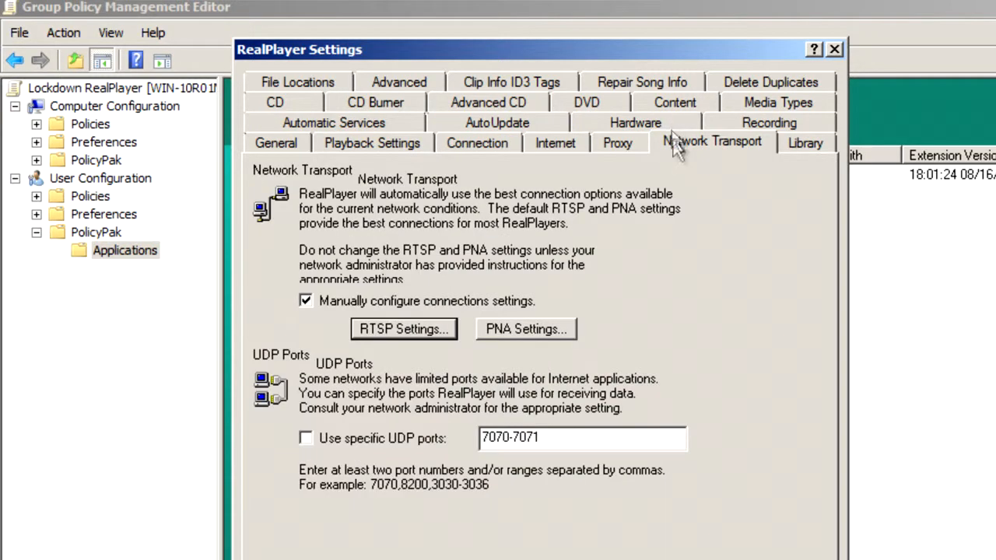
click(305, 438)
drag(557, 440, 480, 440)
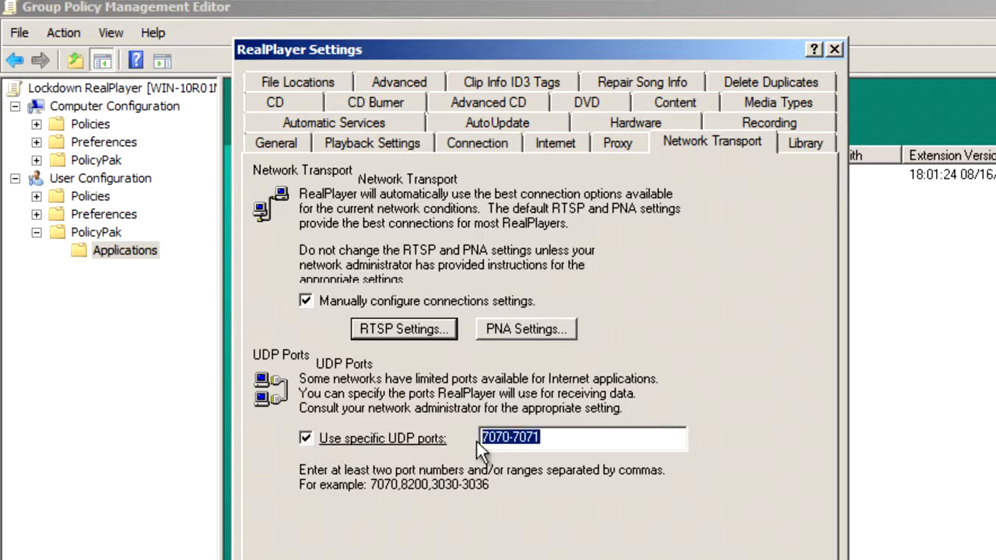
text(707)
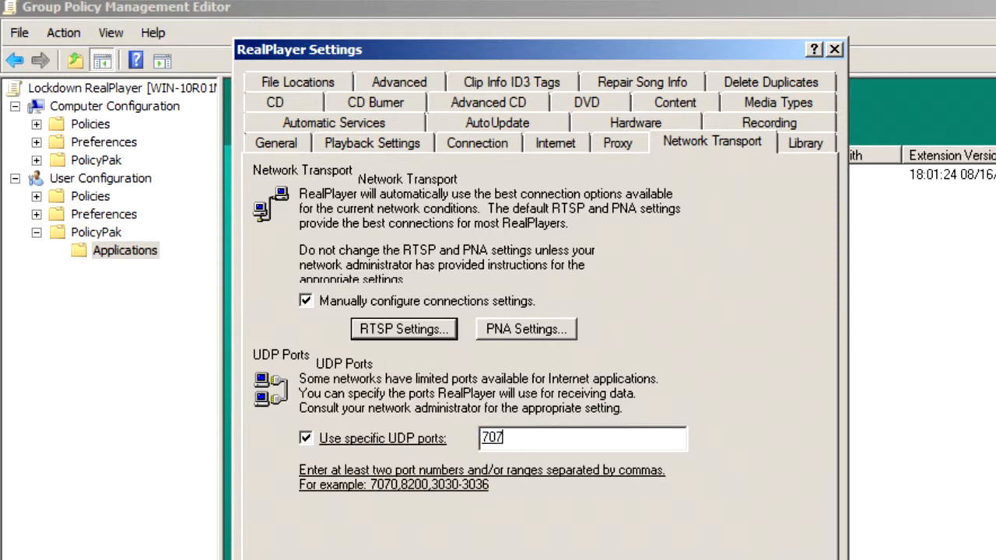
text(2,7073)
Disable RealPlayer cookies and disallow websites from adding items to Now Playing in the Internet settings
click(557, 143)
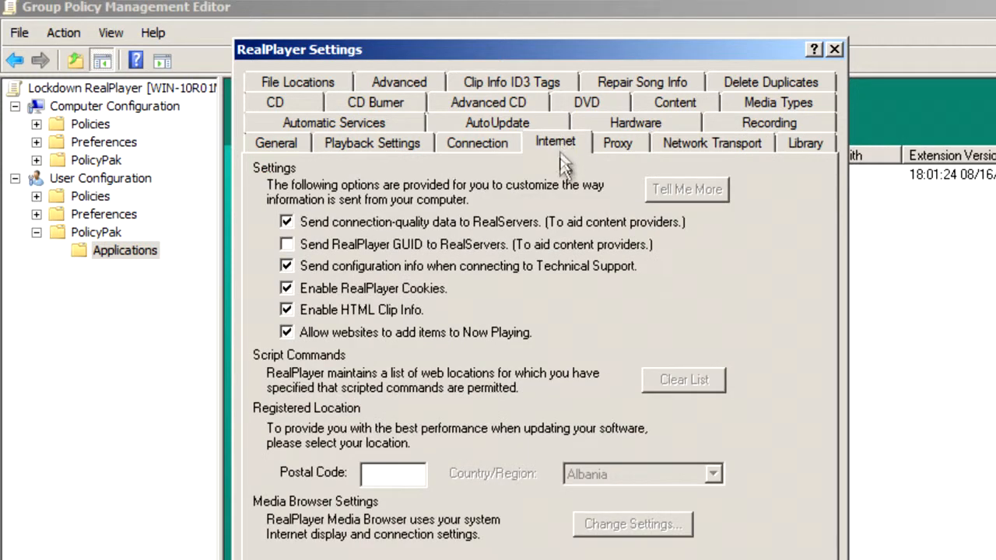
click(293, 291)
click(293, 330)
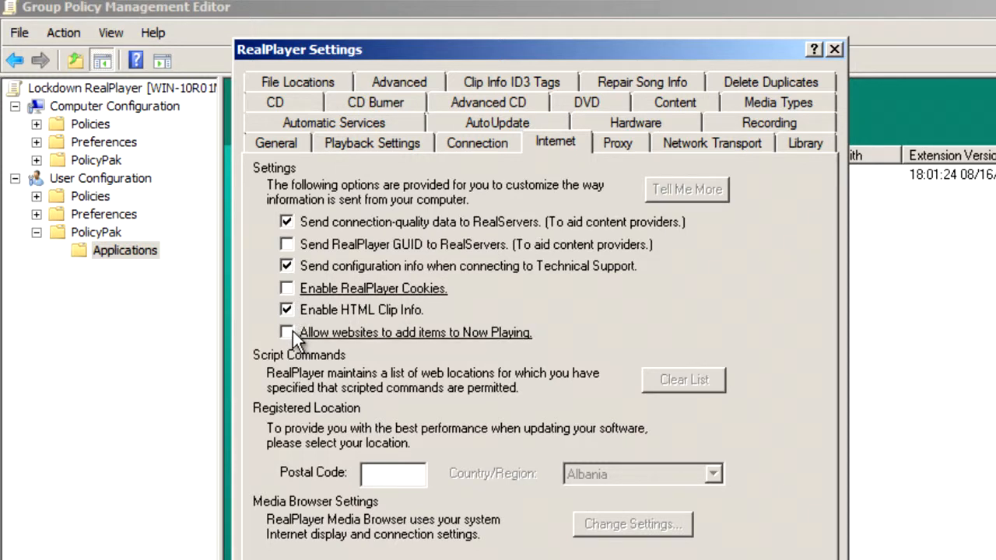
Apply ACL Lockdown to the cookies and website Now Playing settings, and confirm the RealPlayer settings
right_click(443, 291)
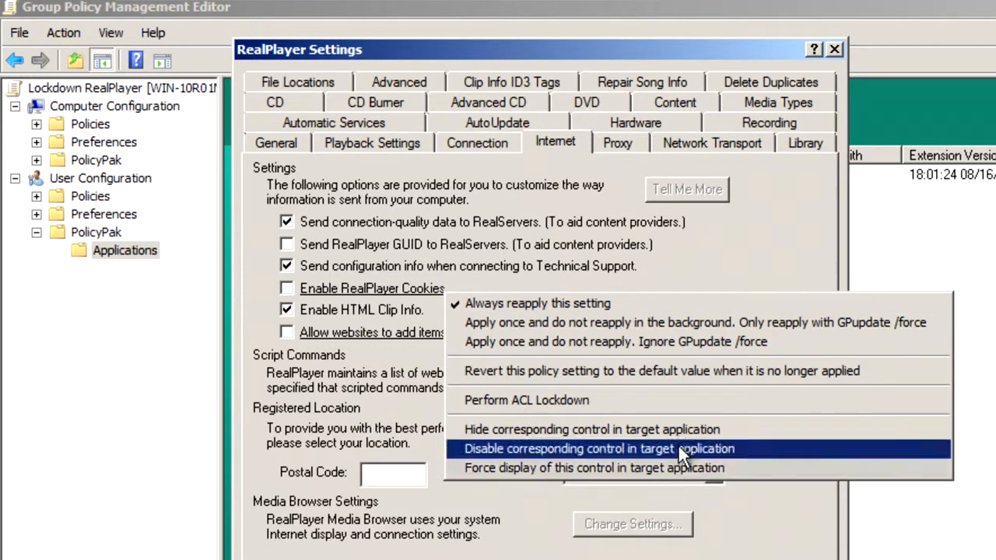
click(639, 400)
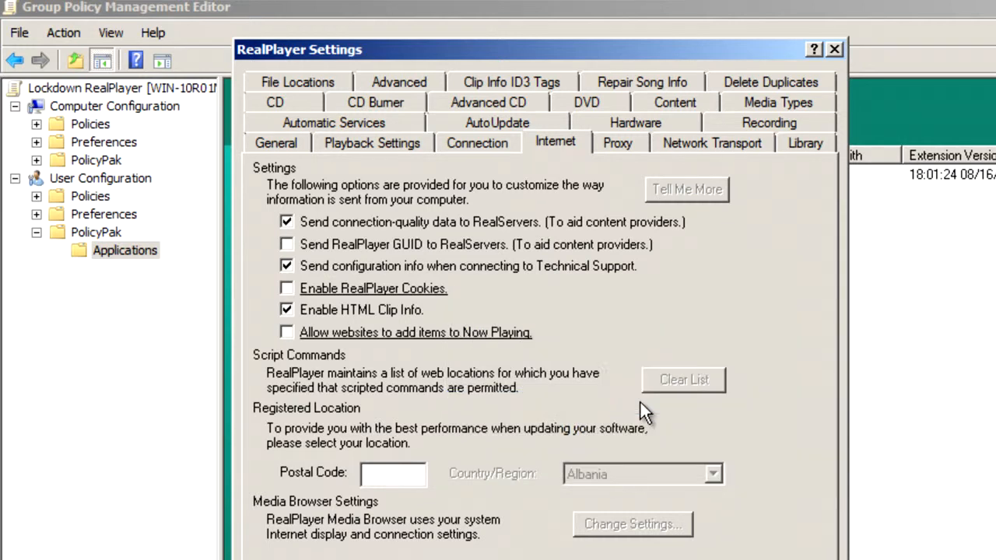
right_click(532, 337)
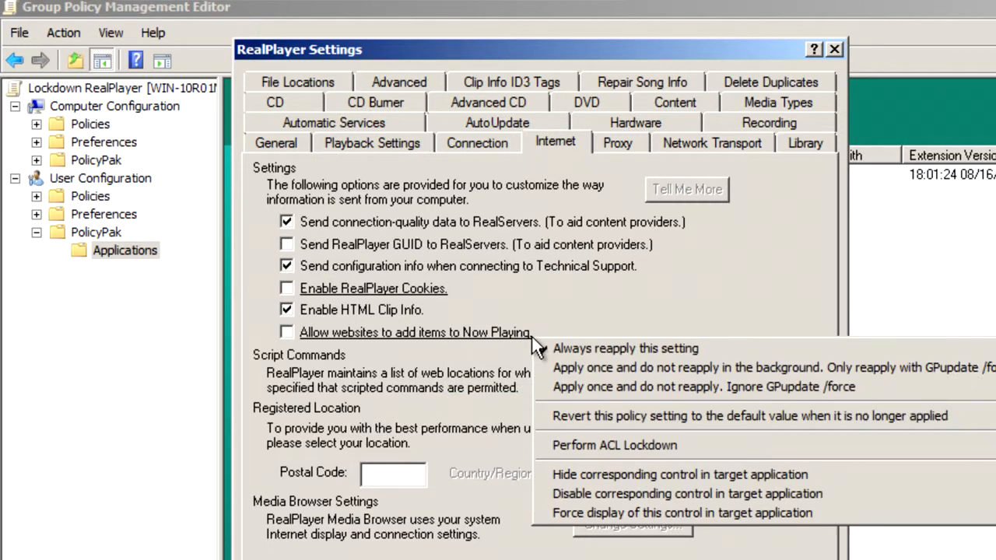
click(698, 446)
key(Return)
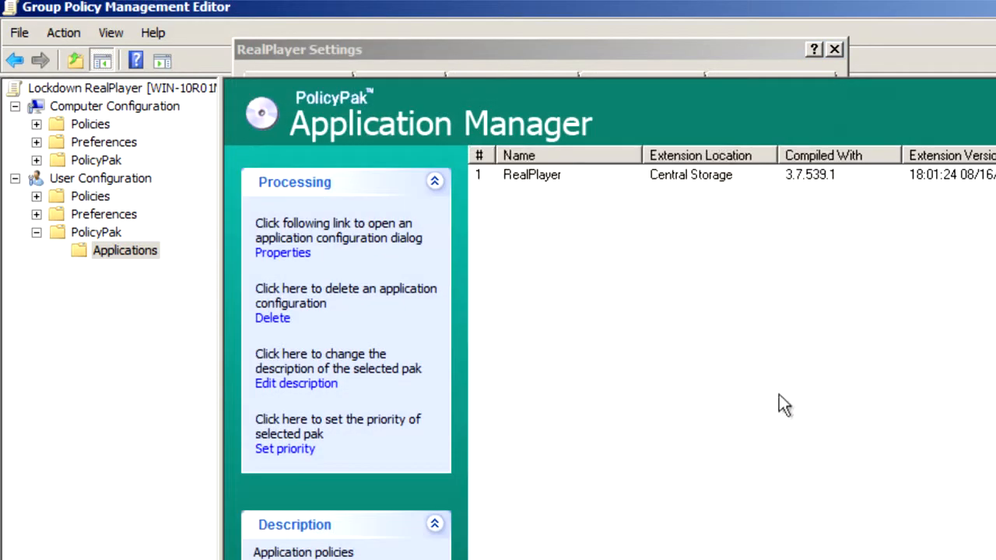
Switch to the Windows 7 client and run gpupdate in a command prompt to refresh Group Policy
mouse_move(652, 10)
click(529, 14)
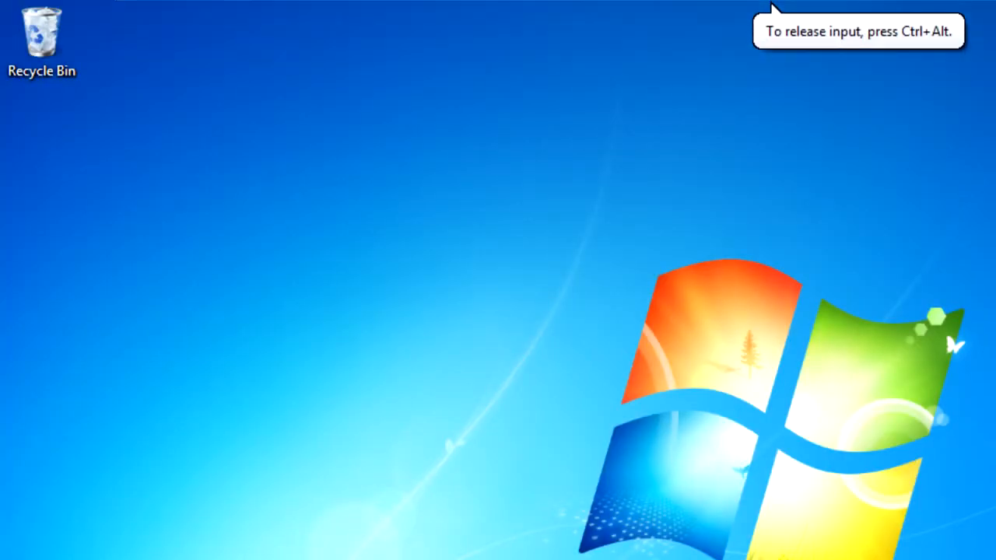
key(super)
text(cmd)
key(Return)
text(gp)
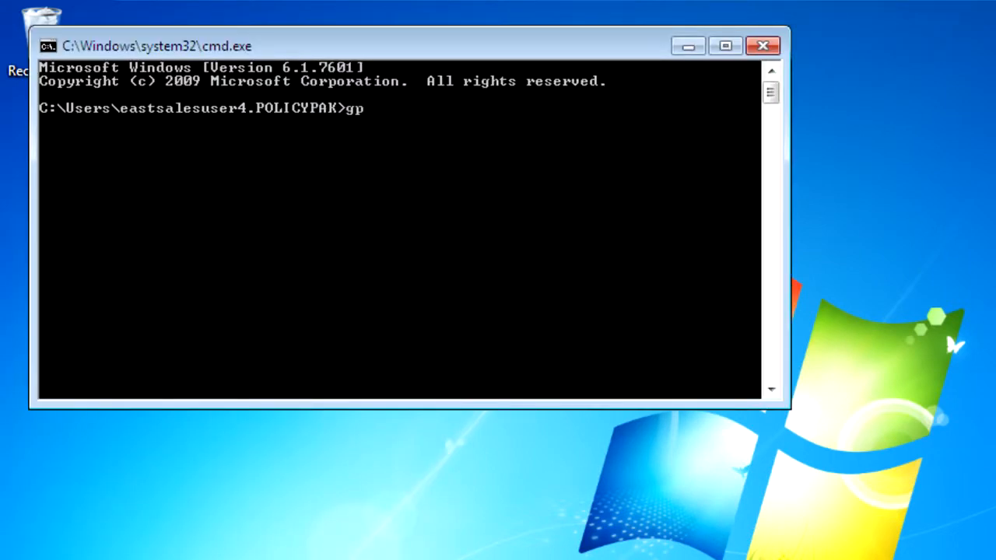
text(update)
key(Return)
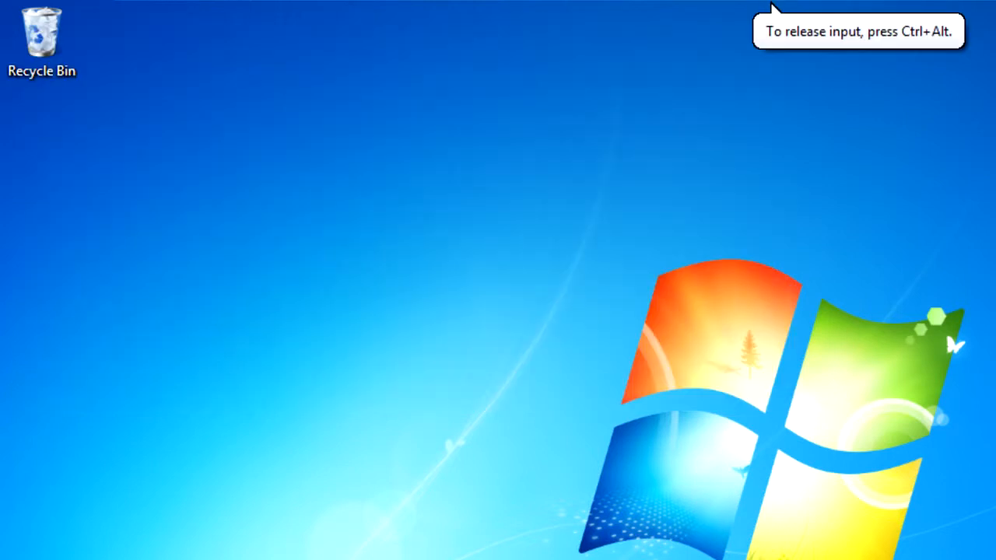
Launch RealPlayer on the client and open its preferences
key(super)
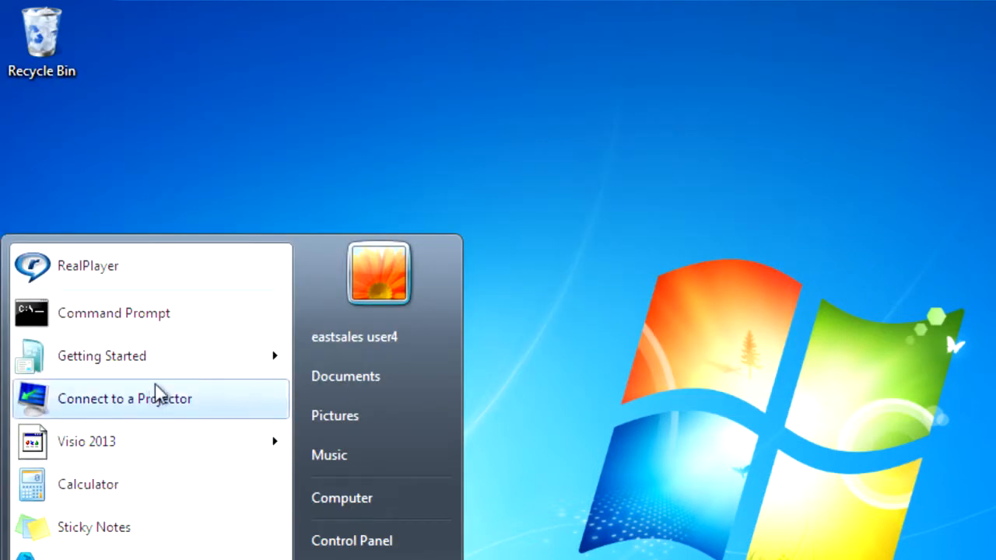
click(152, 268)
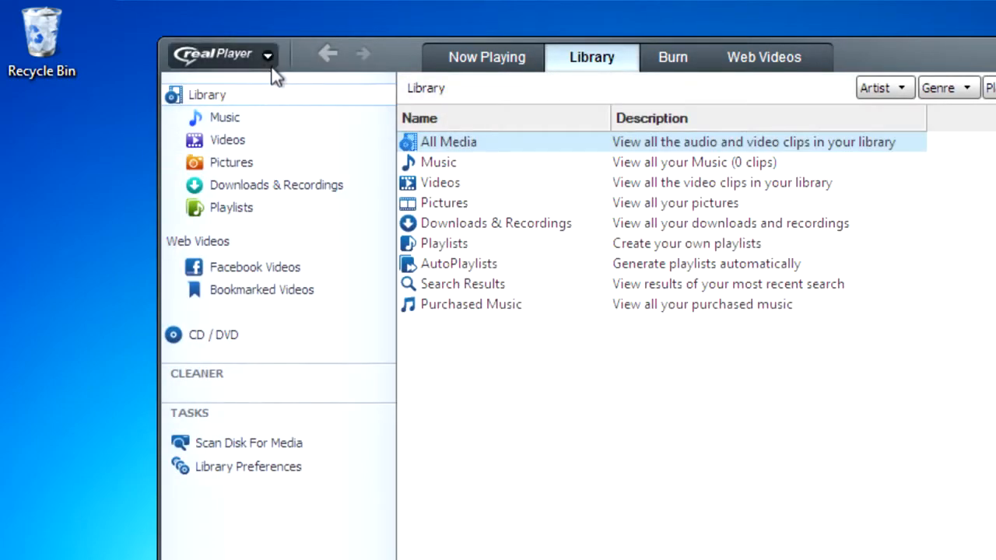
click(270, 66)
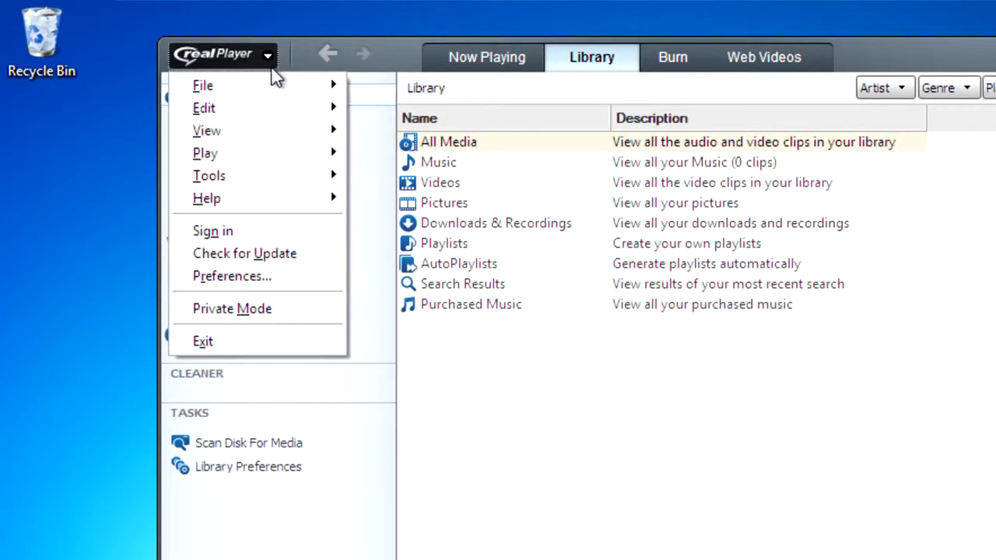
click(241, 275)
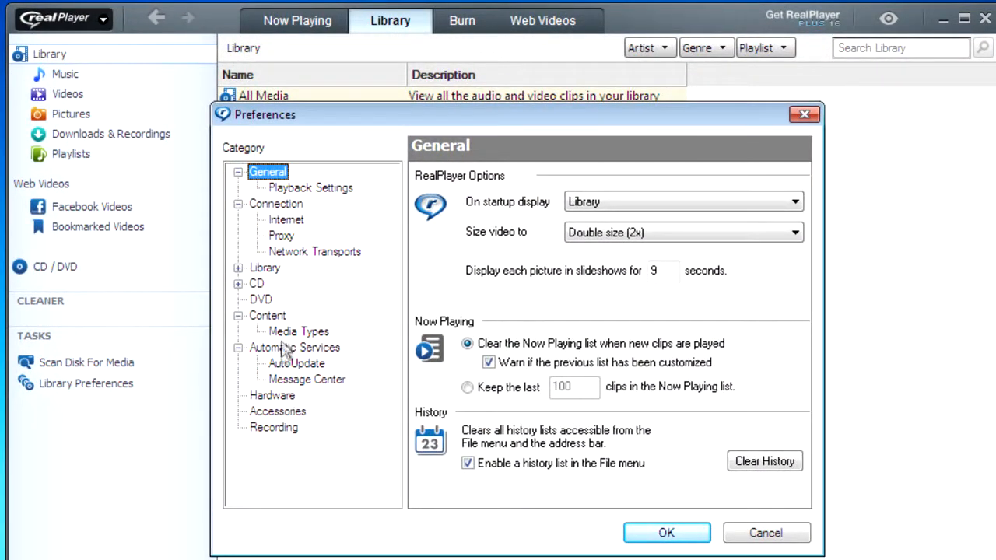
Review the AutoUpdate, Network Transports and Internet preferences, and close them without saving
click(288, 364)
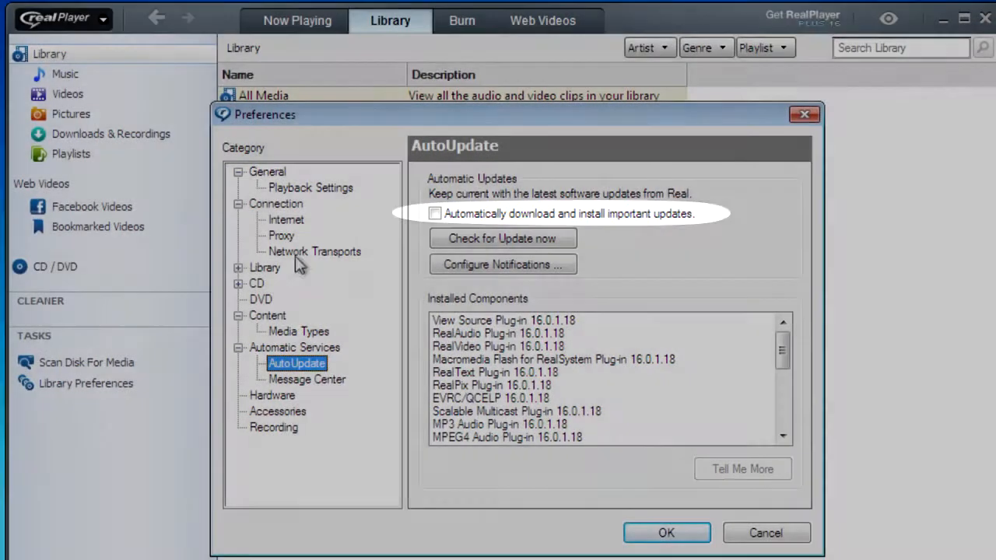
click(298, 255)
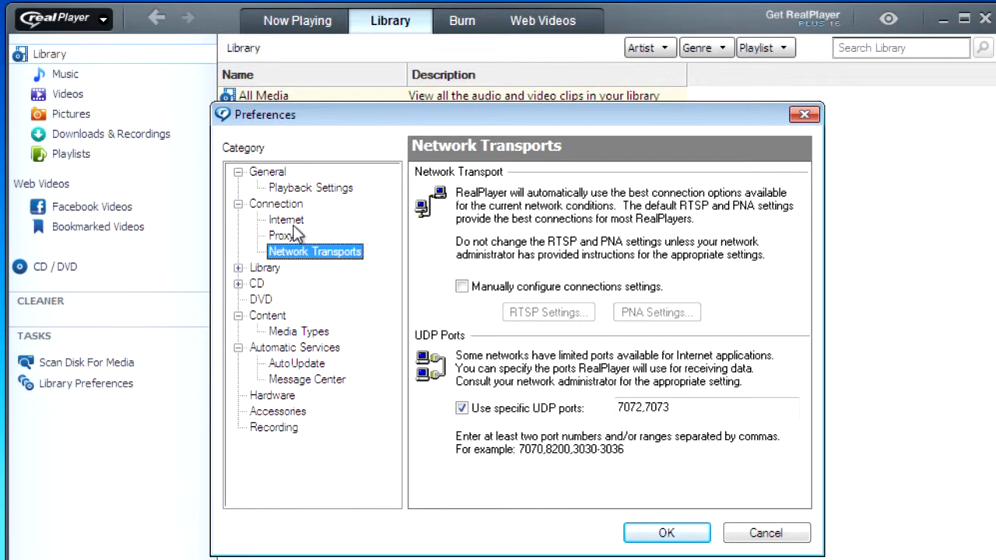
click(293, 224)
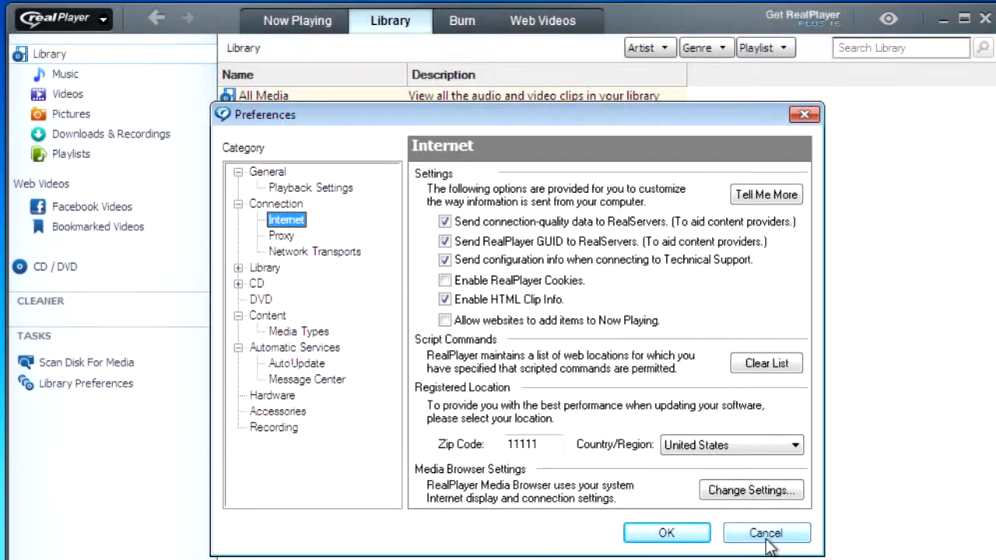
click(766, 536)
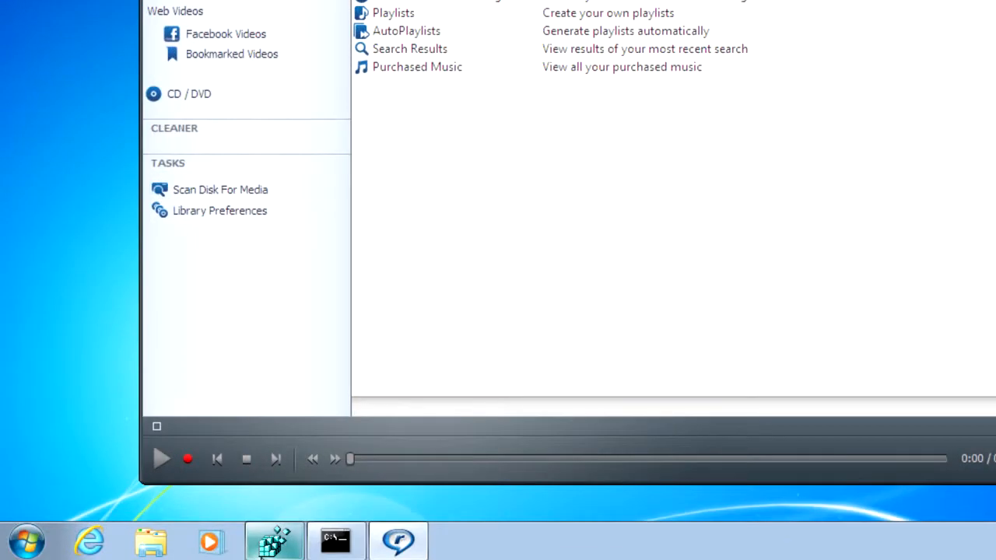
Switch to Registry Editor and refresh the values of RealPlayer's ExternalTrackAdds key
click(272, 542)
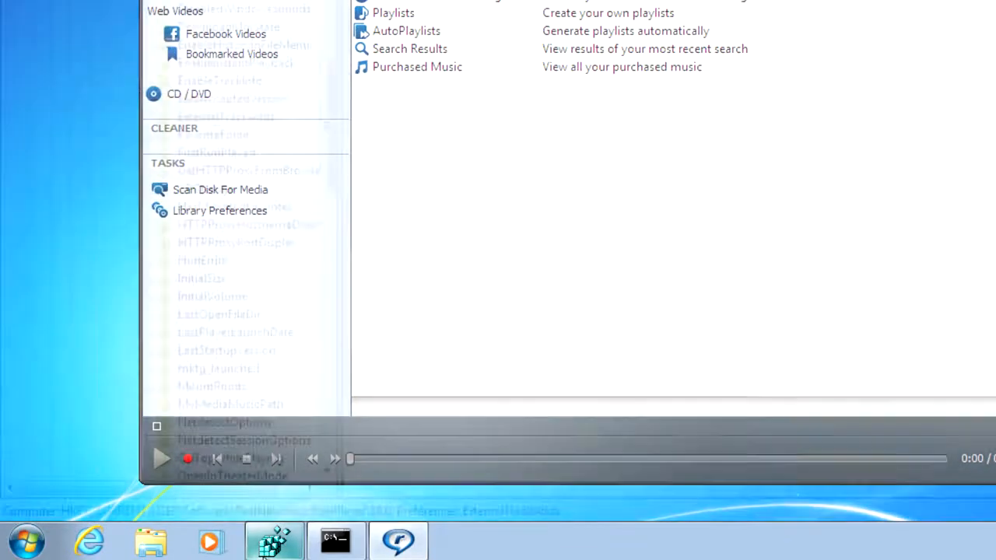
click(79, 35)
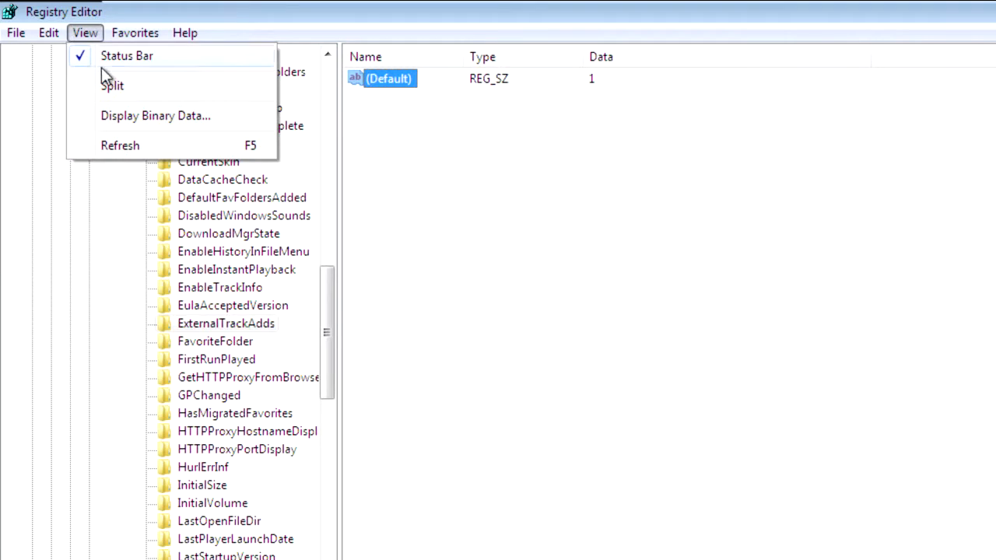
click(116, 145)
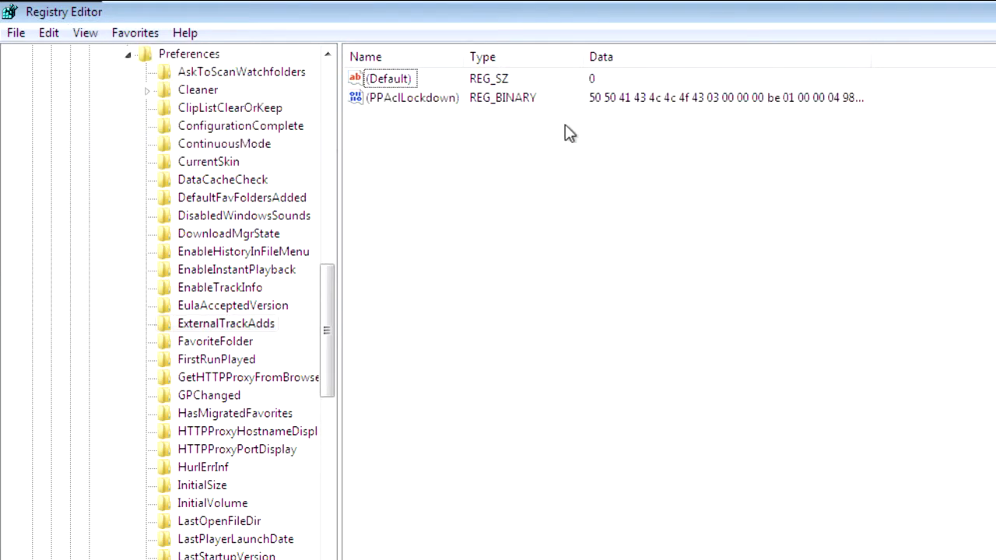
Try to change the (Default) value of the ExternalTrackAdds key to 1, and dismiss the resulting dialog
double_click(382, 86)
text(1)
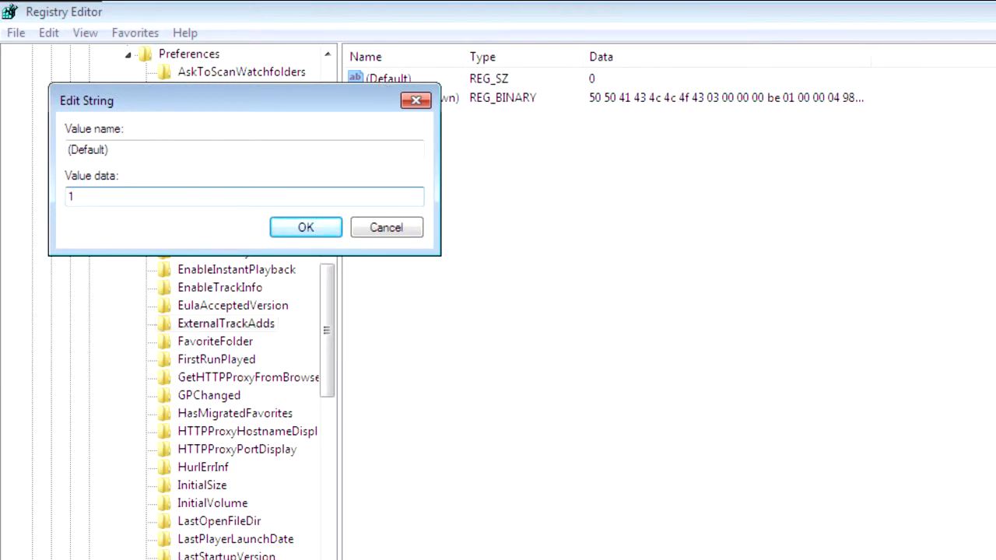
key(Return)
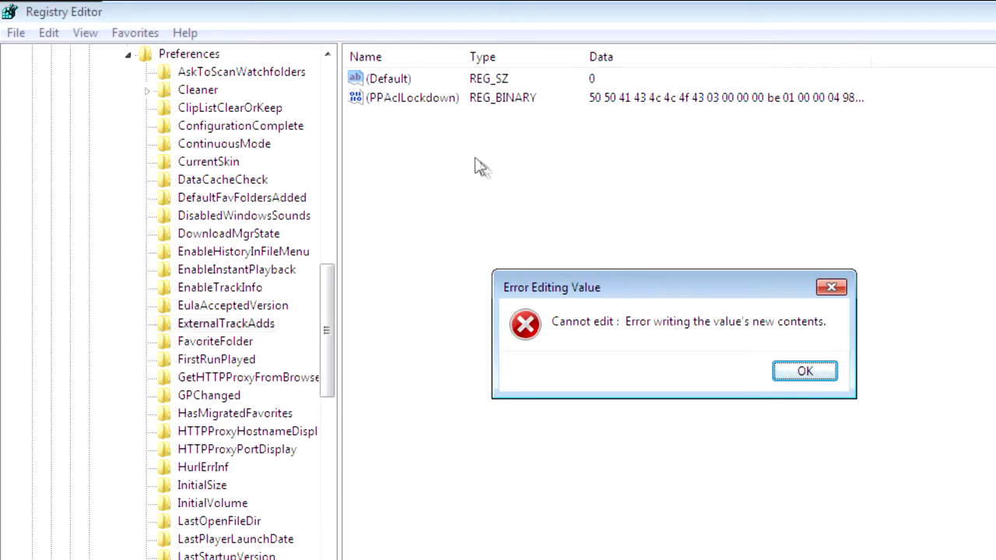
click(831, 289)
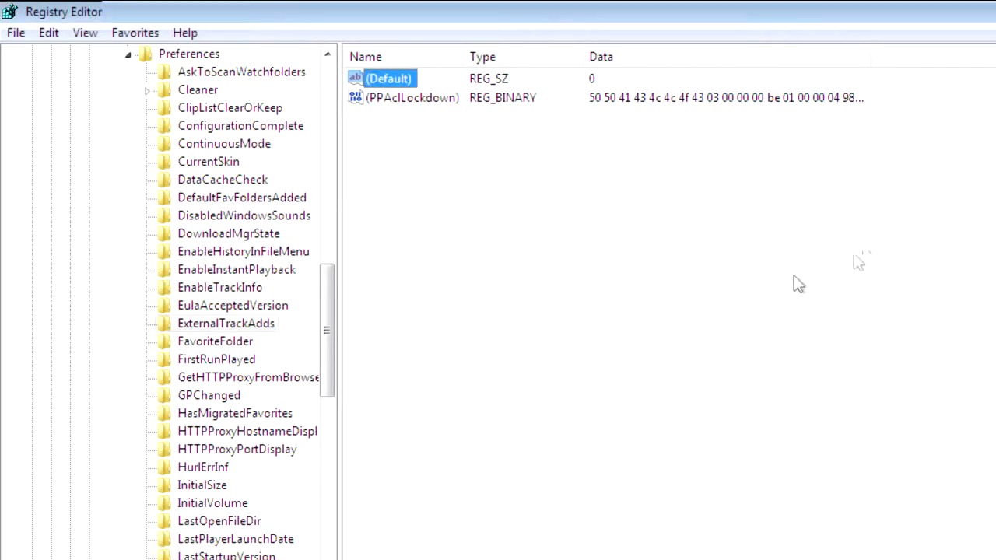